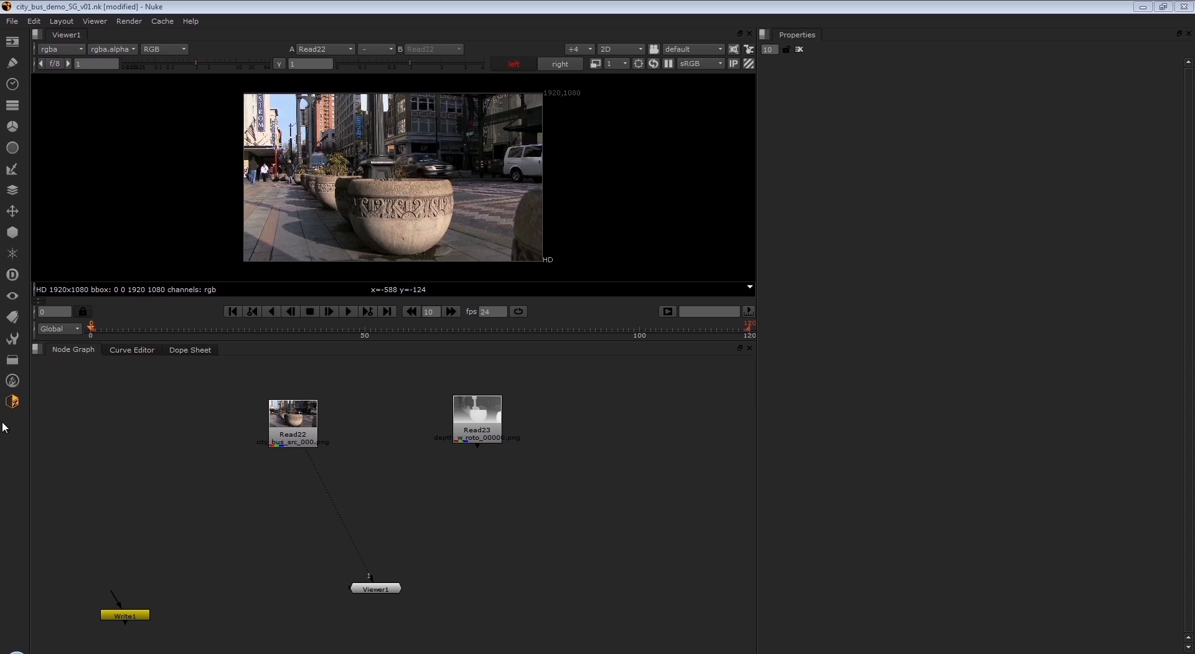
Step: Add a YUVsoft Stereo Generator node and place it above Viewer1, between the two Read nodes
click(12, 402)
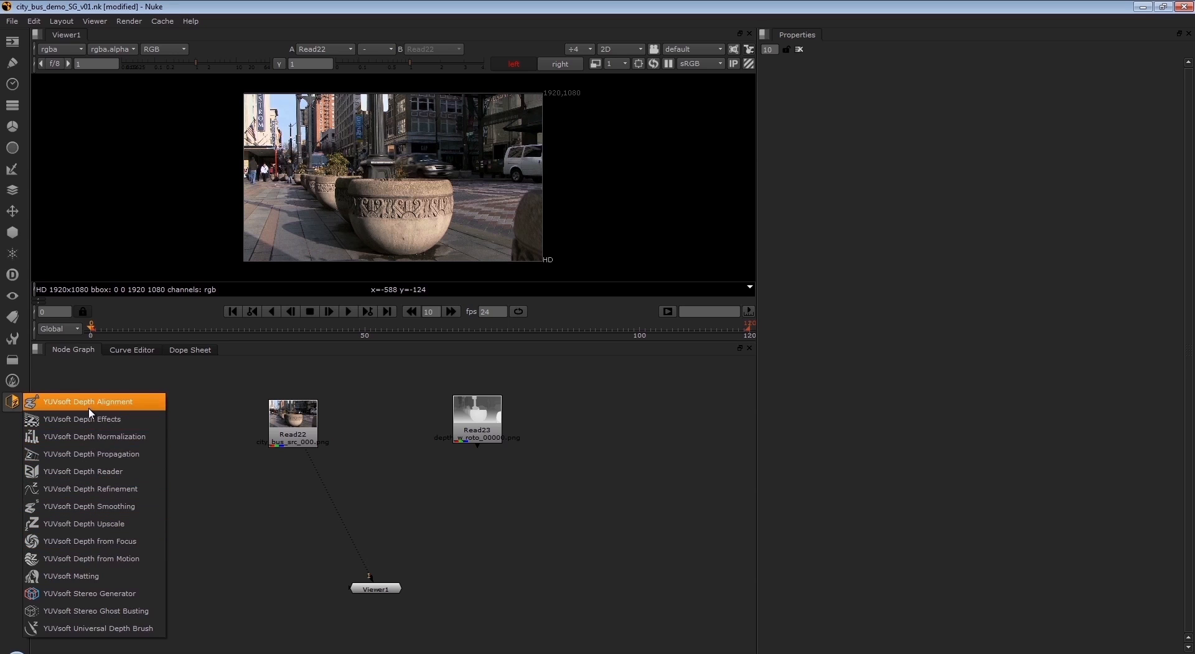
click(88, 597)
drag(706, 560, 393, 517)
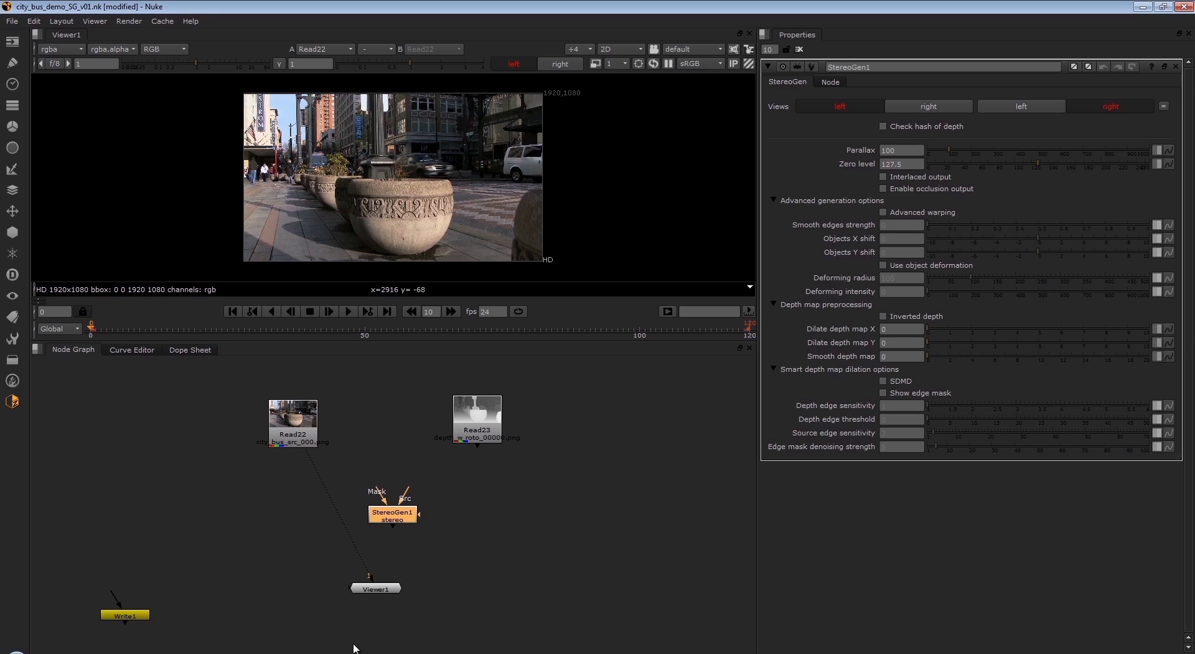
drag(390, 511, 406, 544)
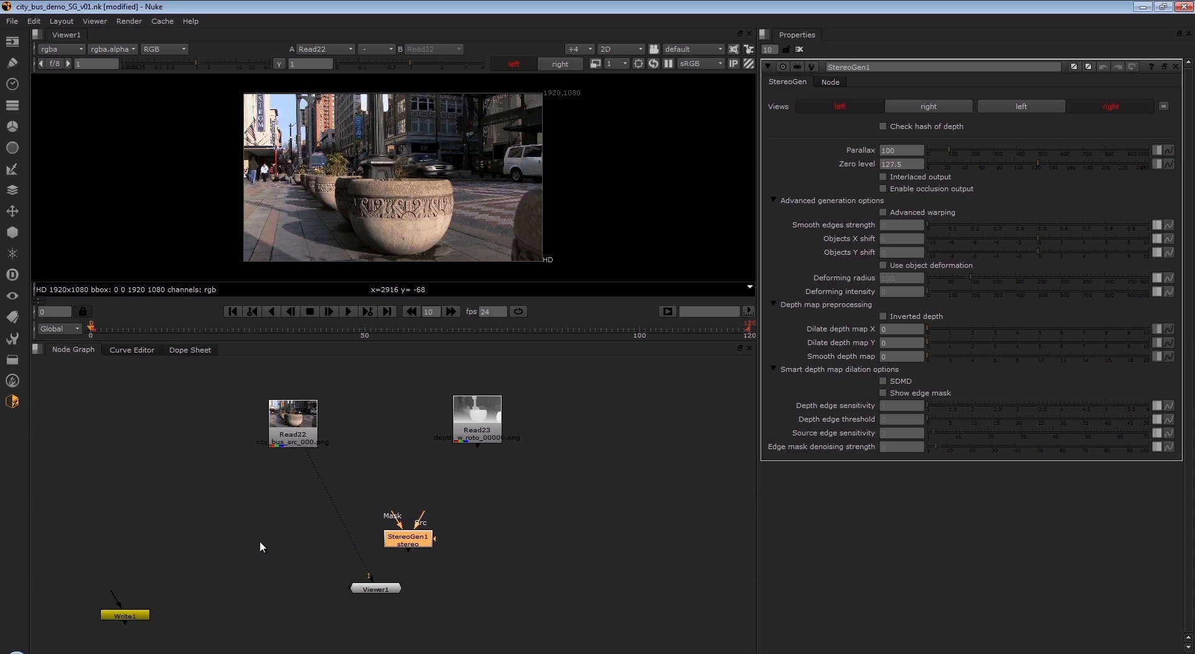
click(11, 402)
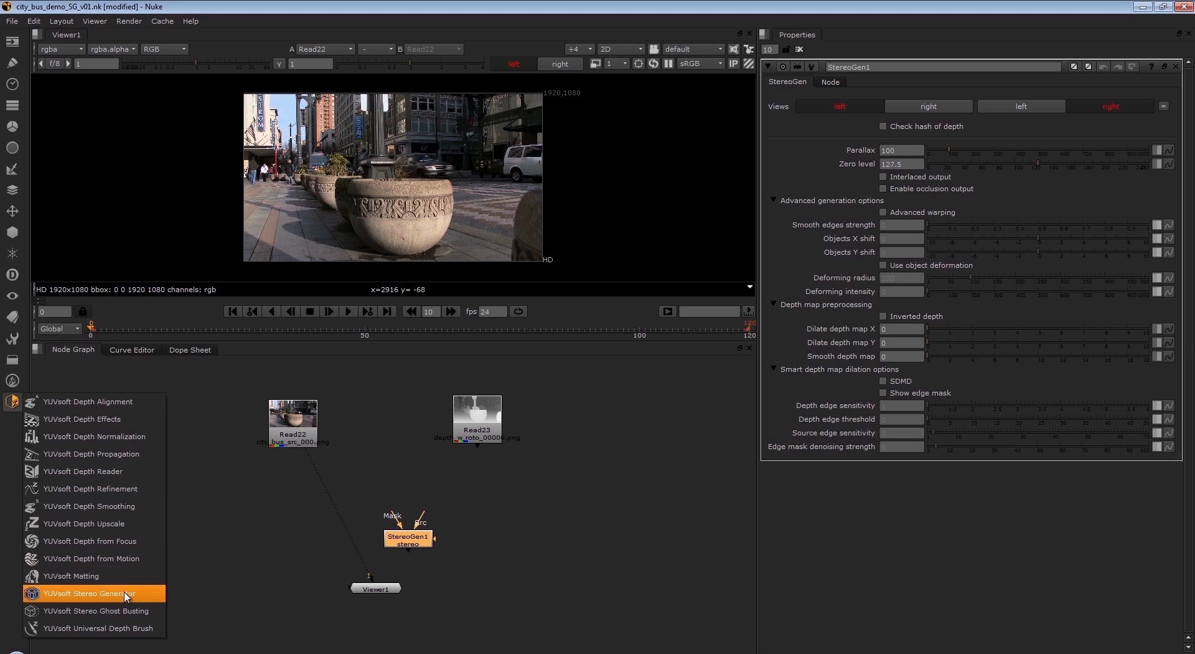
click(461, 580)
Step: Connect StereoGen1's Src input to Read22 and its Depth input to Read23, and show StereoGen1 in the viewer
drag(418, 528, 308, 428)
drag(439, 540, 476, 420)
drag(402, 545, 386, 521)
key(1)
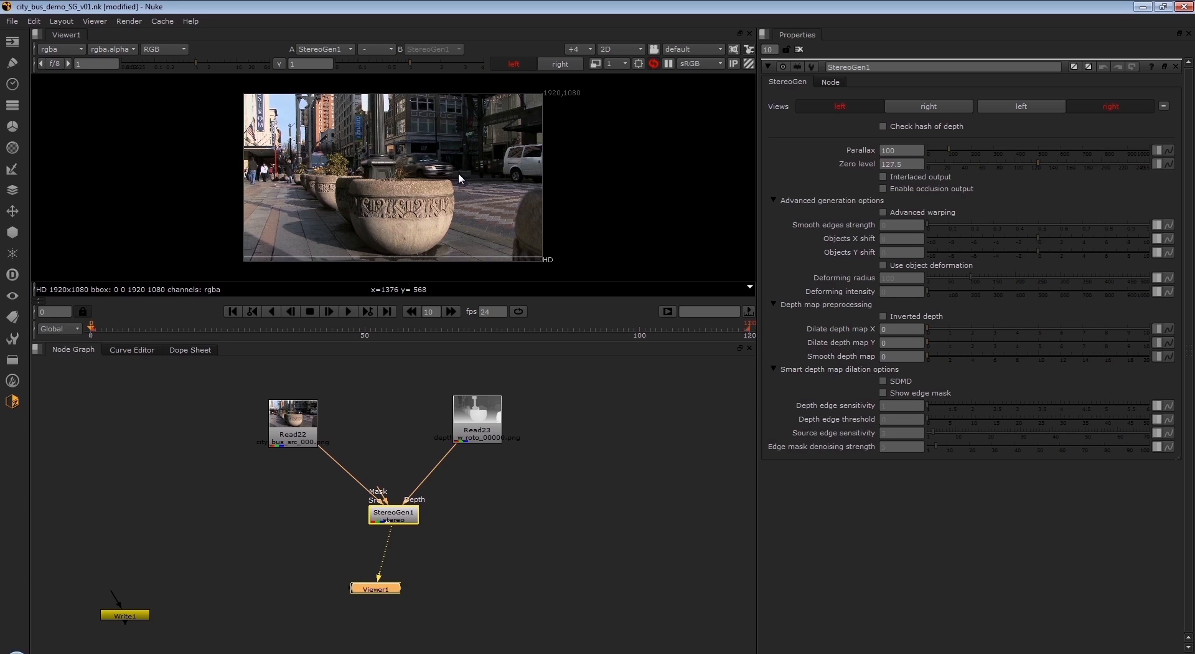
Step: Enlarge the viewer area, set its stereo mode to Anaglyph, and move both Read nodes up
scroll(455, 185, up, 3)
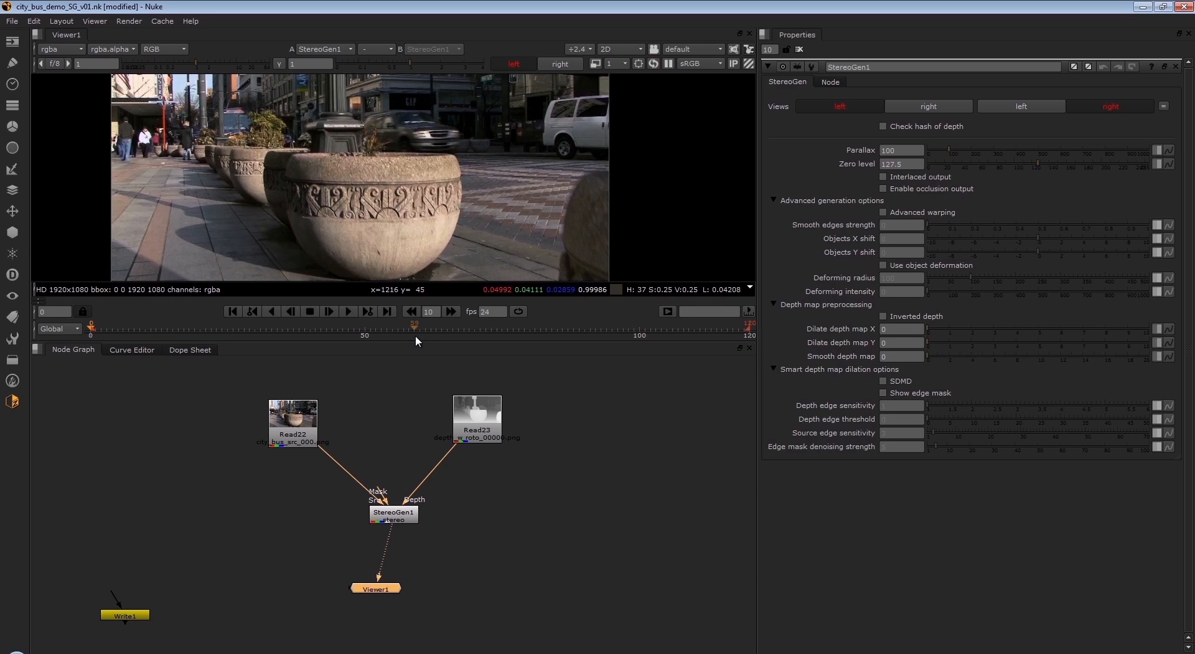
drag(414, 342, 398, 511)
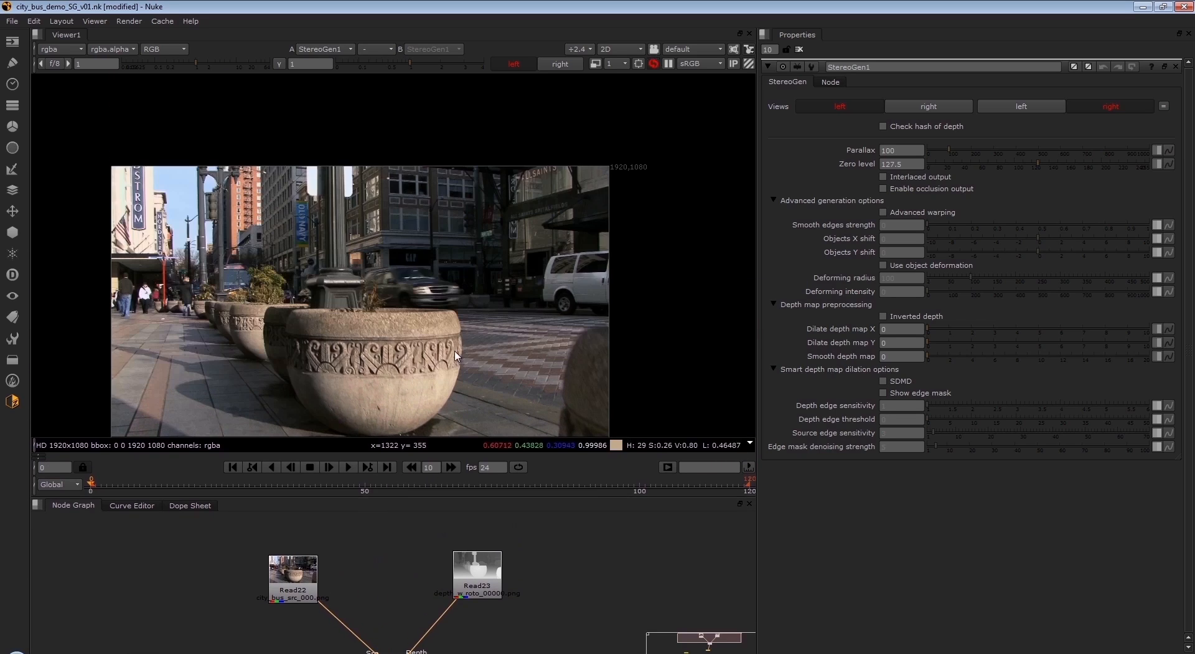
scroll(467, 342, up, 2)
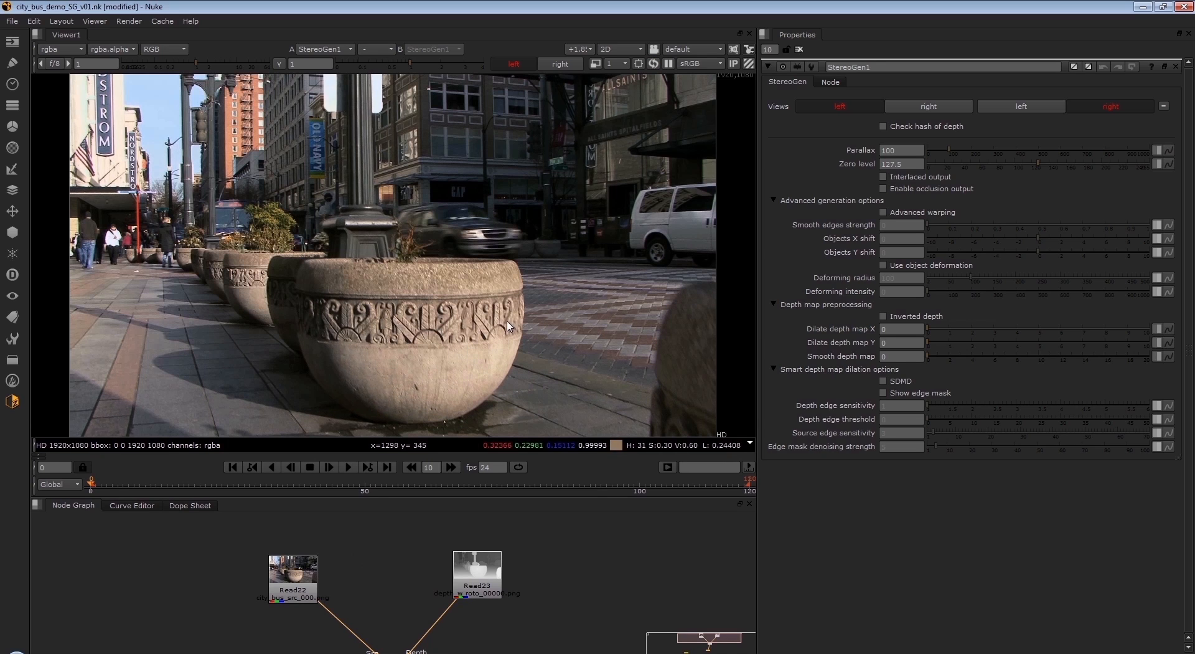
right_click(447, 389)
mouse_move(523, 562)
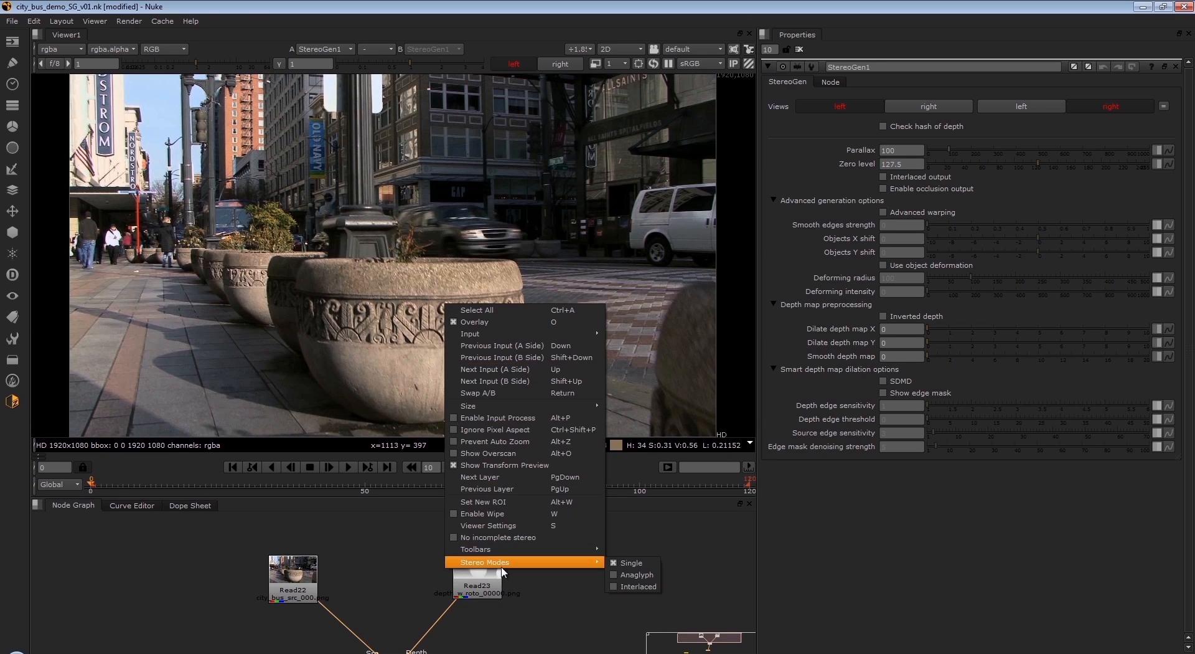
click(638, 575)
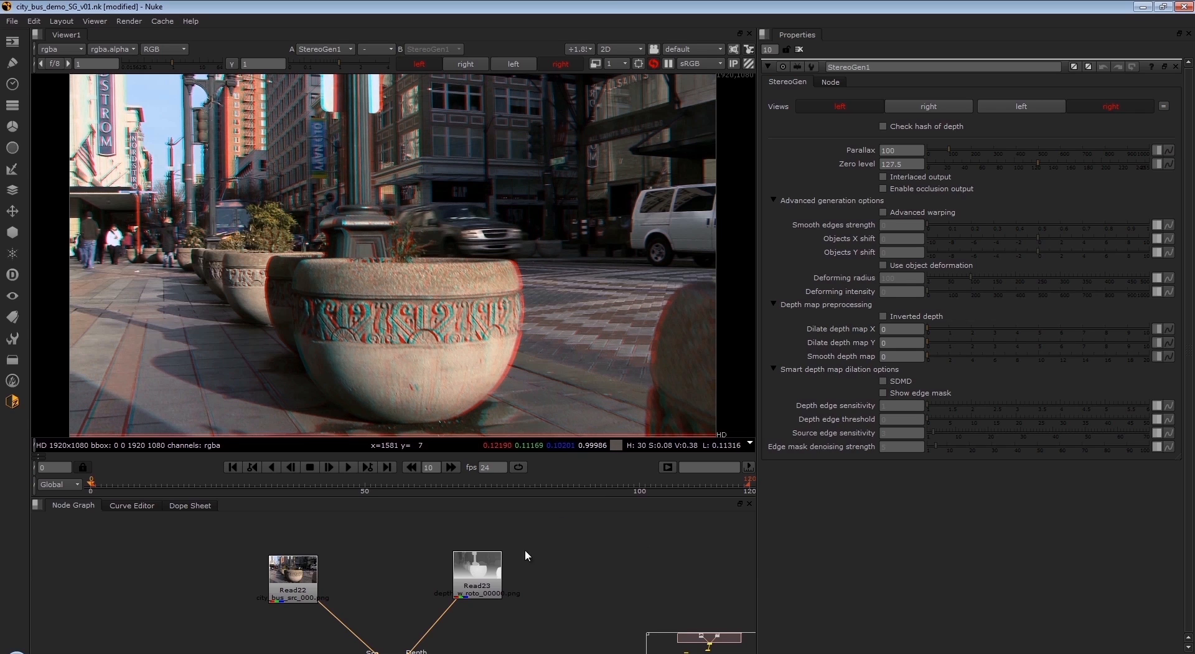
drag(468, 576, 484, 552)
drag(289, 582, 318, 554)
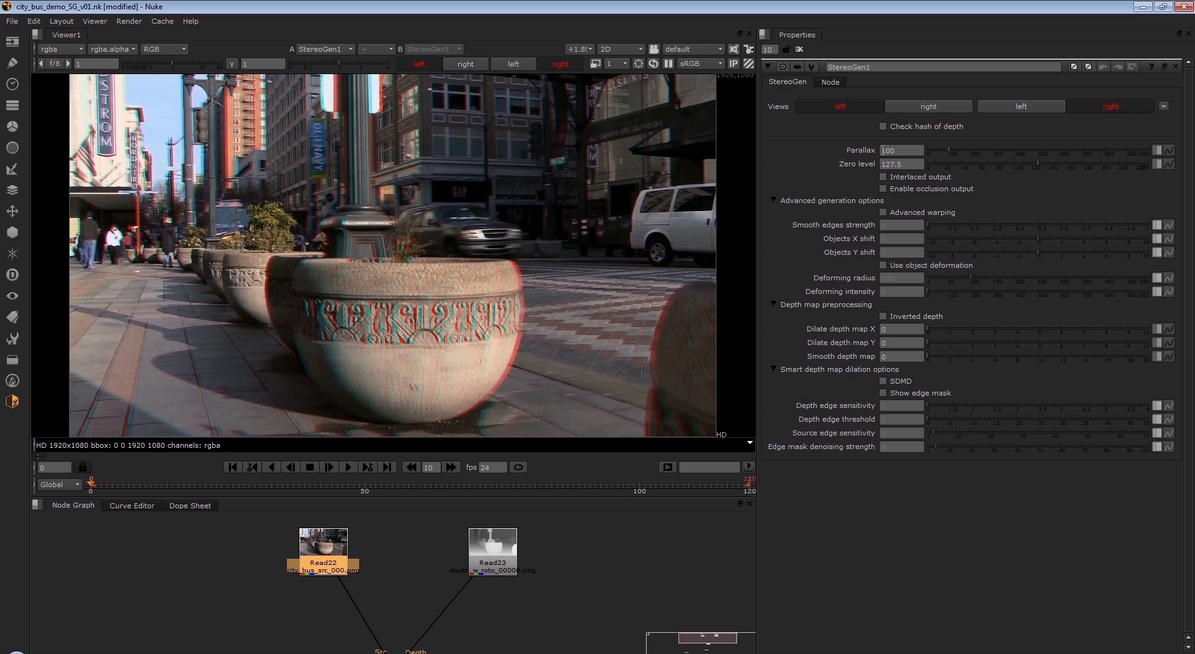
Step: Try StereoGen1 parallax values of 410 and 595, and reduce the parallax to 125
drag(948, 151, 951, 148)
drag(952, 151, 1009, 147)
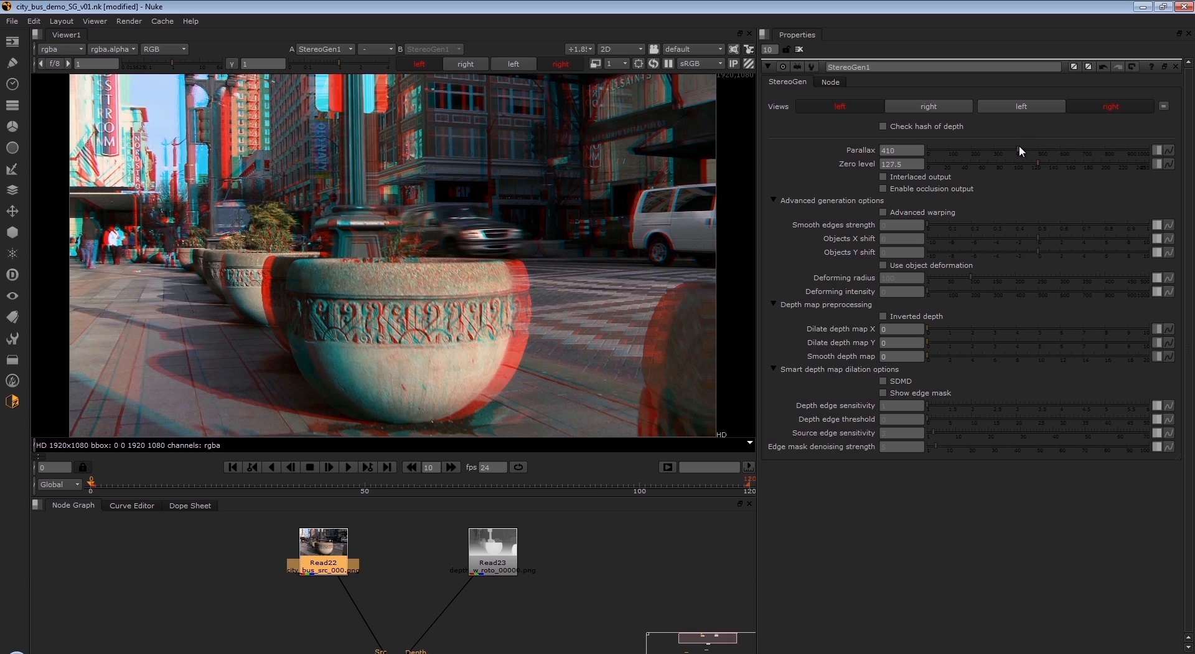
drag(1019, 146, 1048, 150)
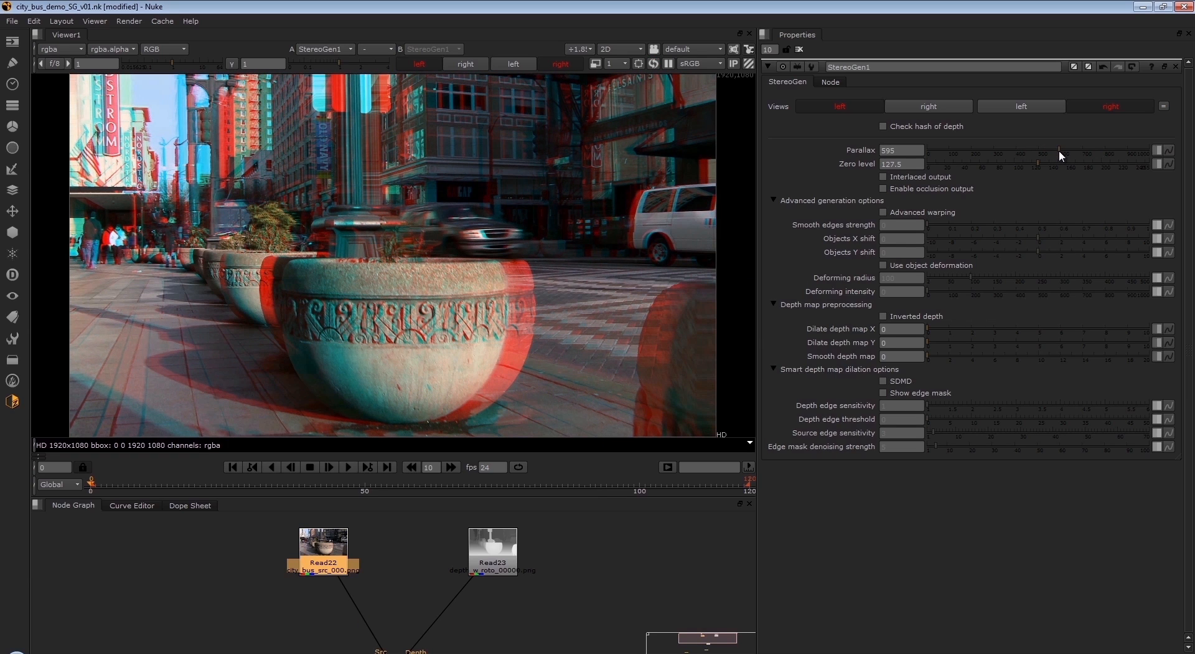
drag(1055, 150, 956, 148)
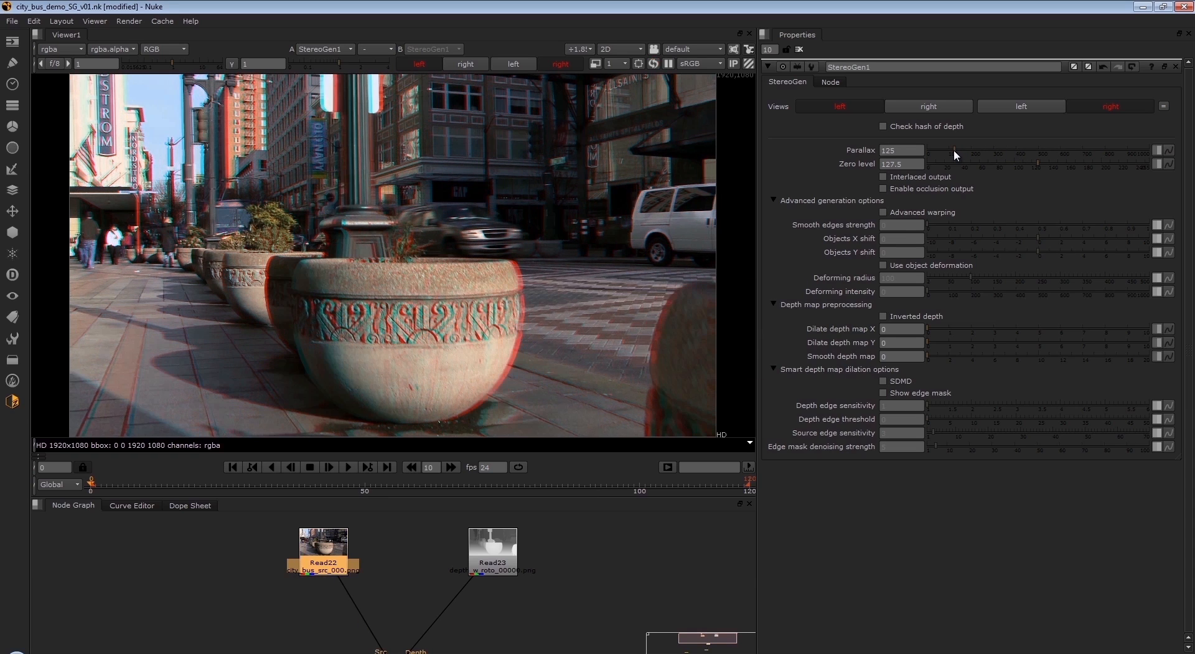
Step: Try a zero level of 209 on StereoGen1, and lower it to 69
click(1037, 162)
drag(1042, 162, 1109, 167)
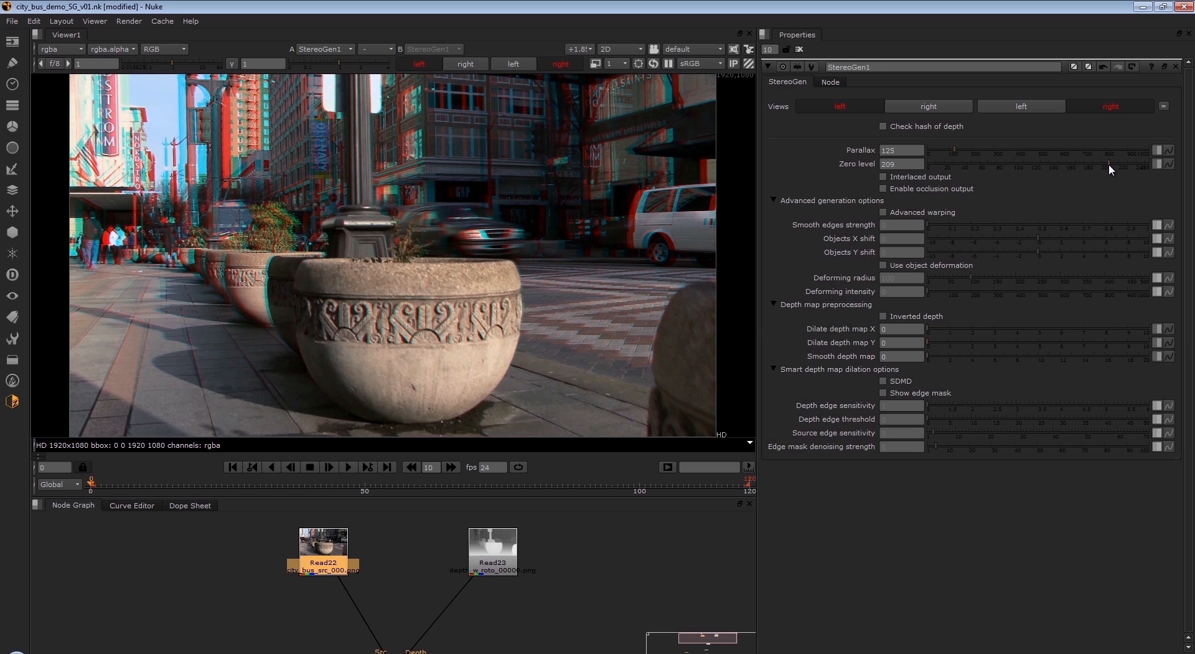
drag(1109, 165, 1004, 165)
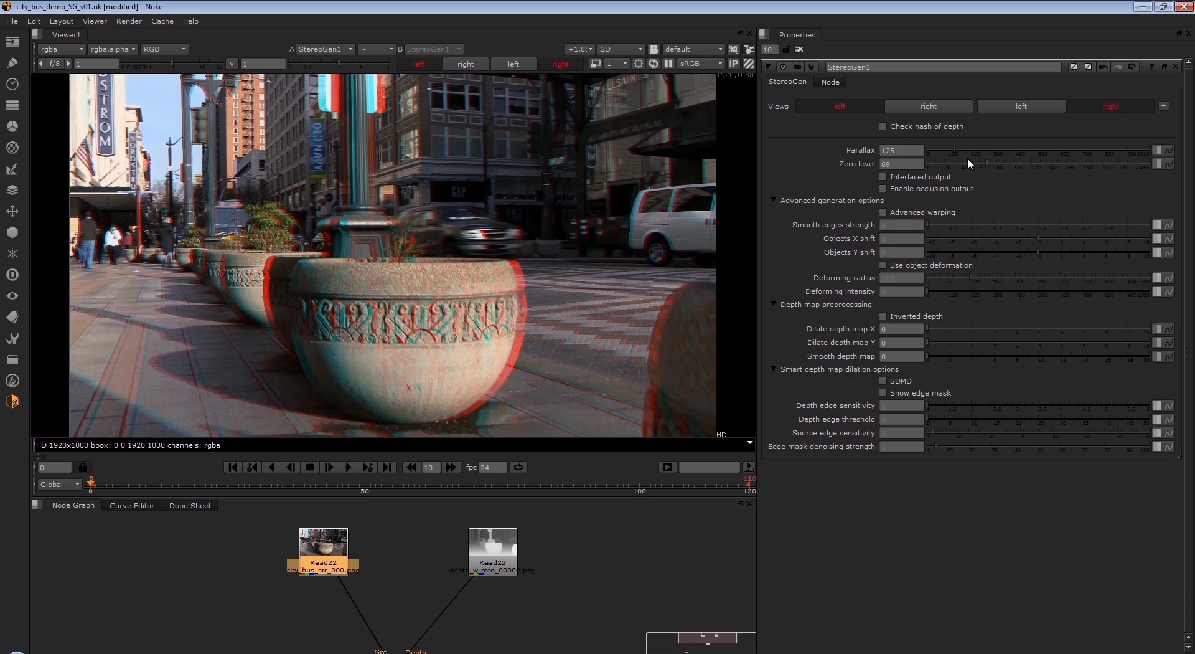
Step: Compare the generated left and right views by alternating them repeatedly in the viewer
click(507, 64)
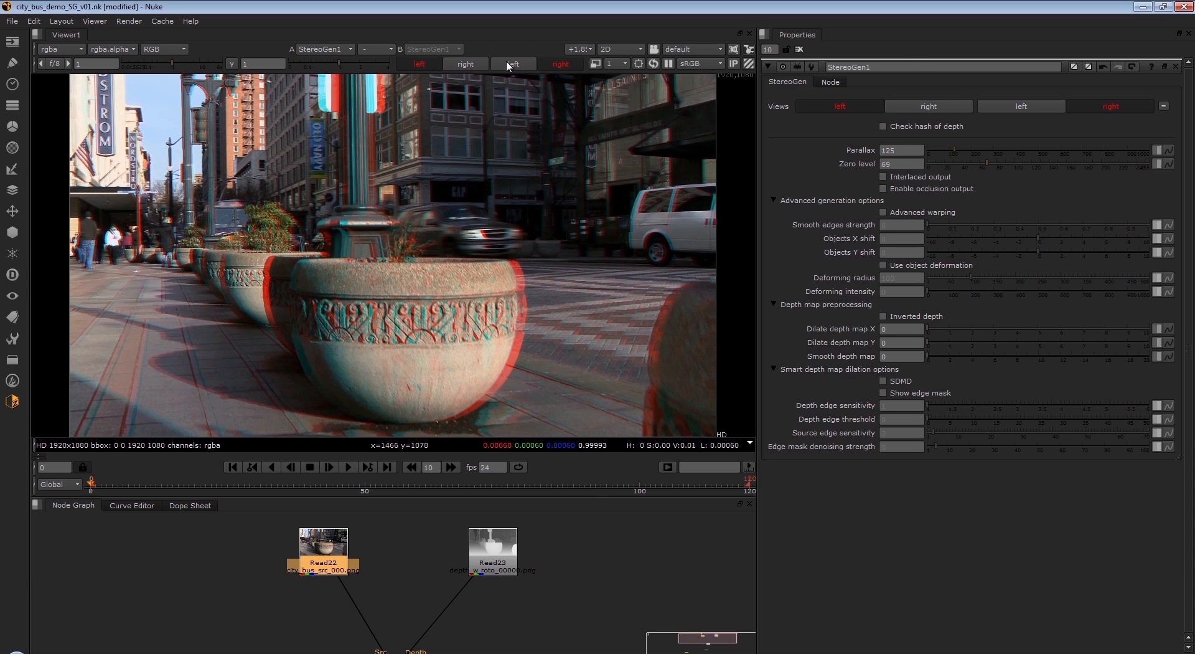
click(550, 65)
click(500, 63)
click(555, 64)
click(510, 64)
click(559, 64)
click(494, 64)
click(494, 64)
click(561, 64)
click(527, 65)
click(551, 64)
click(521, 64)
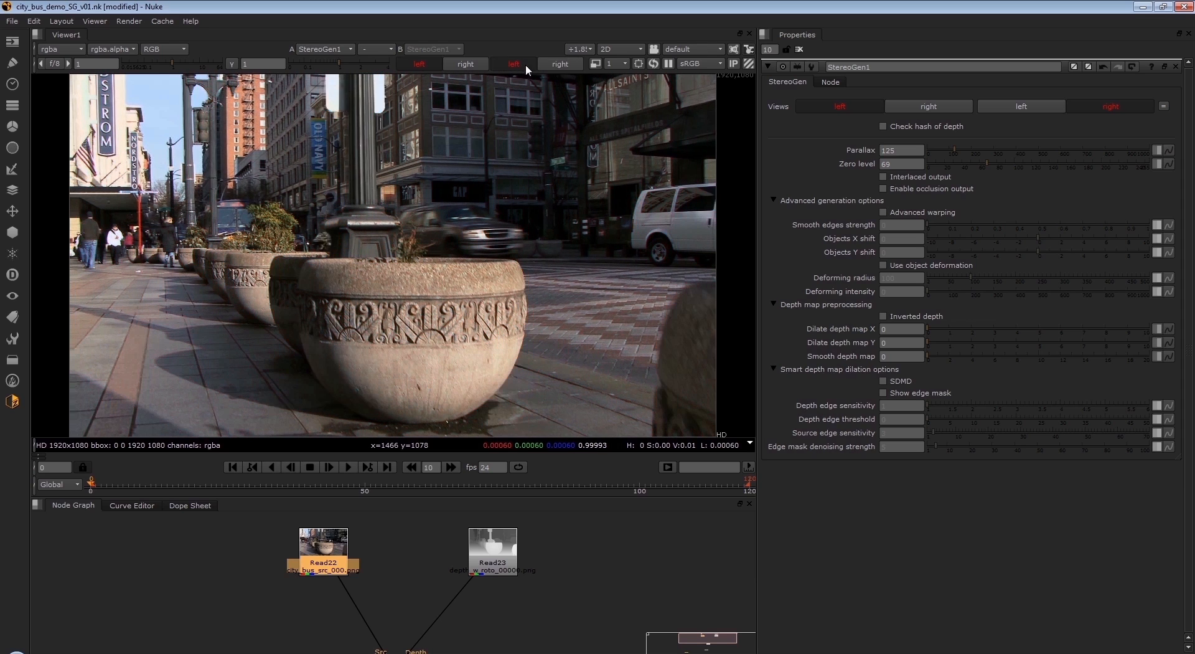
click(566, 64)
click(506, 64)
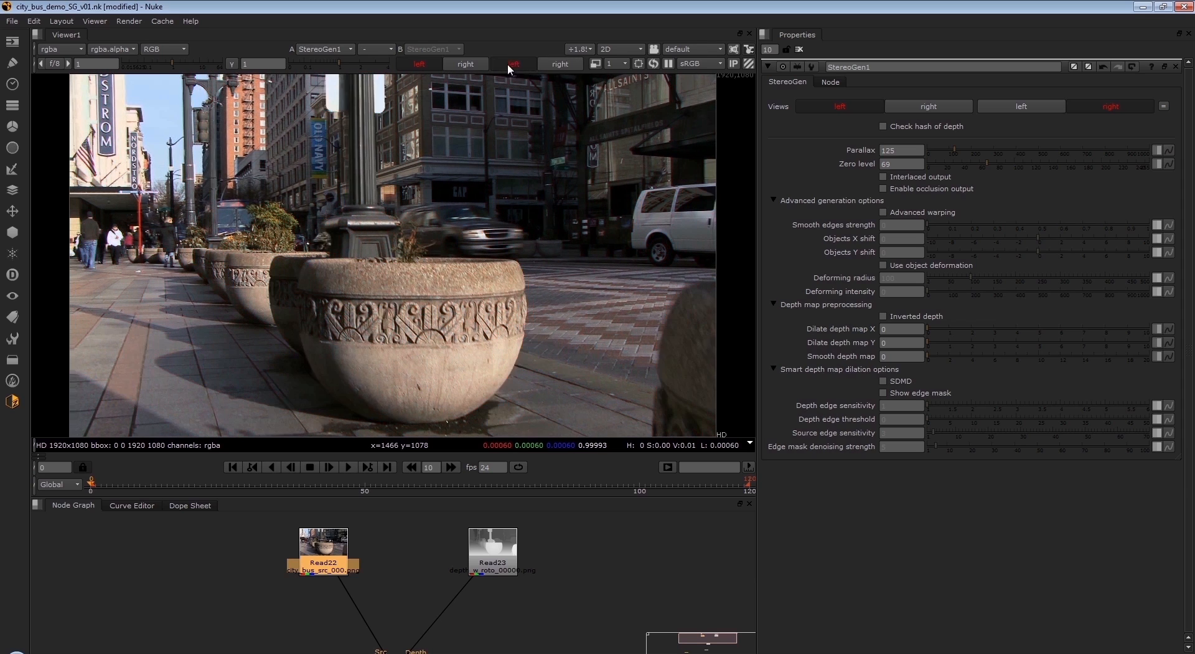
click(564, 63)
click(464, 64)
click(453, 62)
click(423, 61)
click(464, 61)
click(424, 59)
click(424, 62)
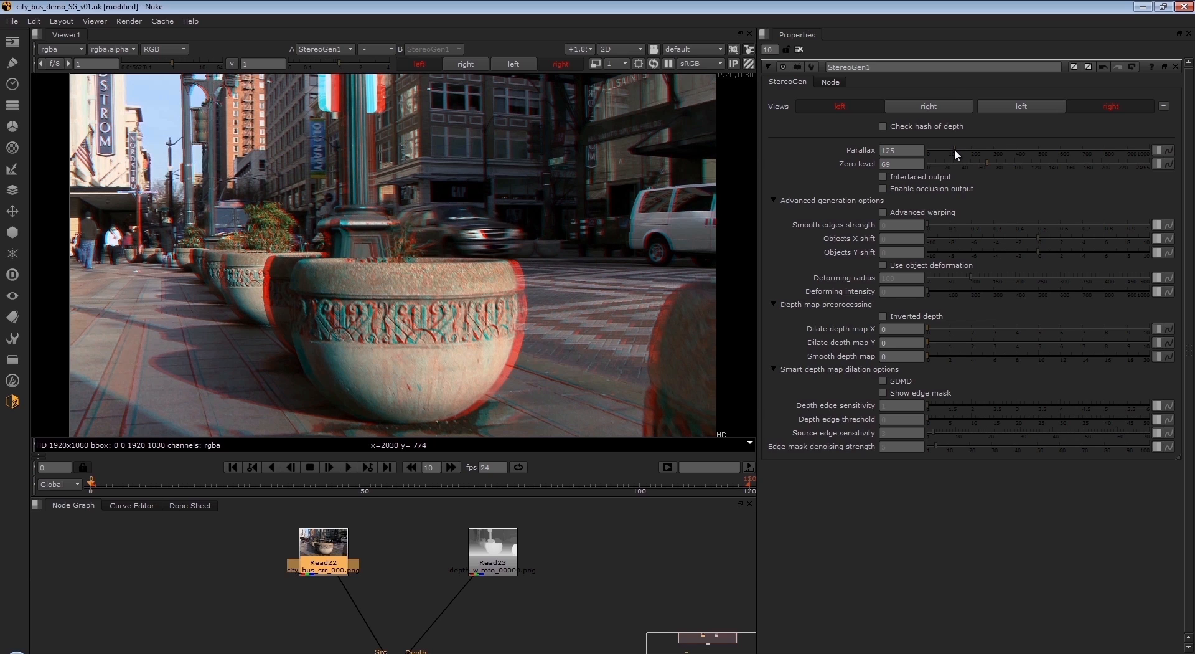
Step: Raise StereoGen1's parallax to 365
drag(954, 149, 997, 149)
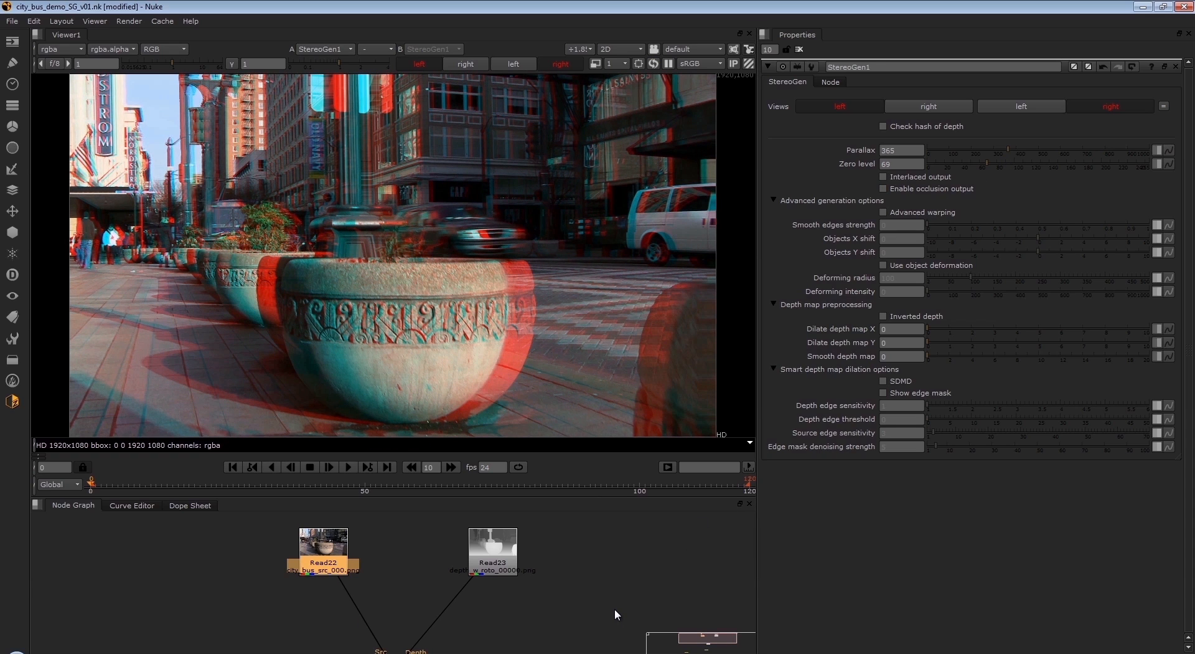
Step: Rearrange the node graph with Read22 and Read23 above StereoGen1 on either side and Viewer1 directly beneath it
middle_drag(593, 603, 631, 576)
drag(464, 634, 481, 592)
drag(529, 533, 566, 564)
drag(359, 539, 315, 615)
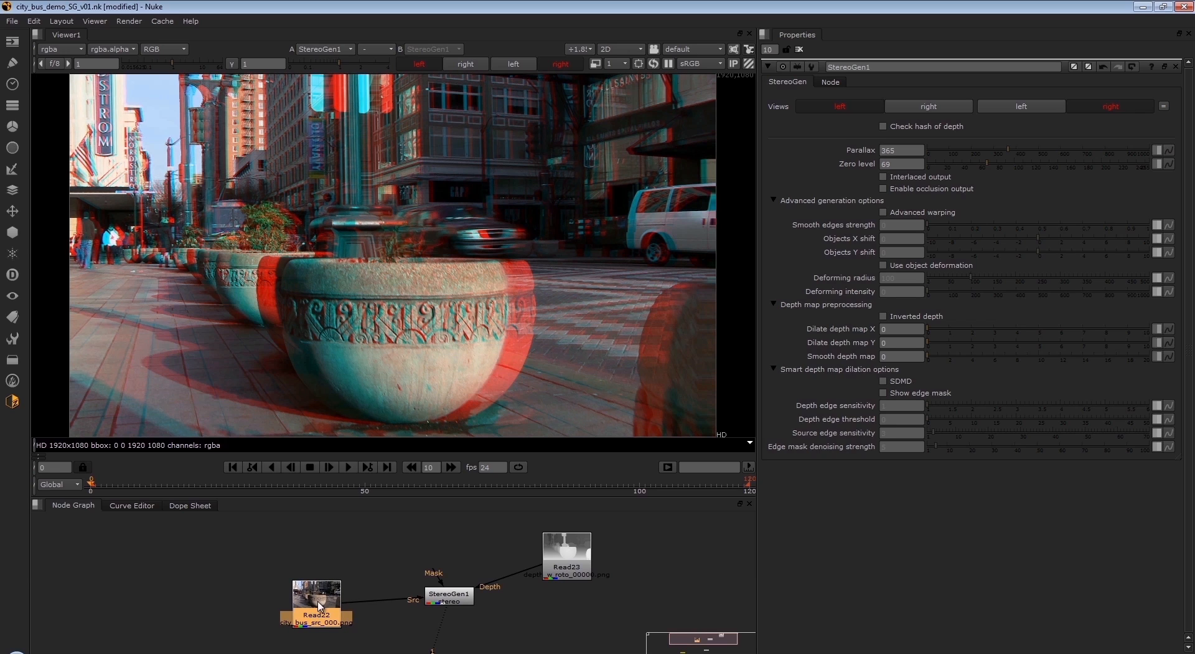
drag(563, 570, 569, 610)
drag(309, 612, 323, 567)
drag(579, 591, 576, 551)
click(458, 601)
middle_drag(493, 630, 502, 558)
drag(418, 645, 420, 597)
middle_drag(484, 576, 470, 626)
click(444, 578)
click(567, 541)
drag(566, 540, 560, 578)
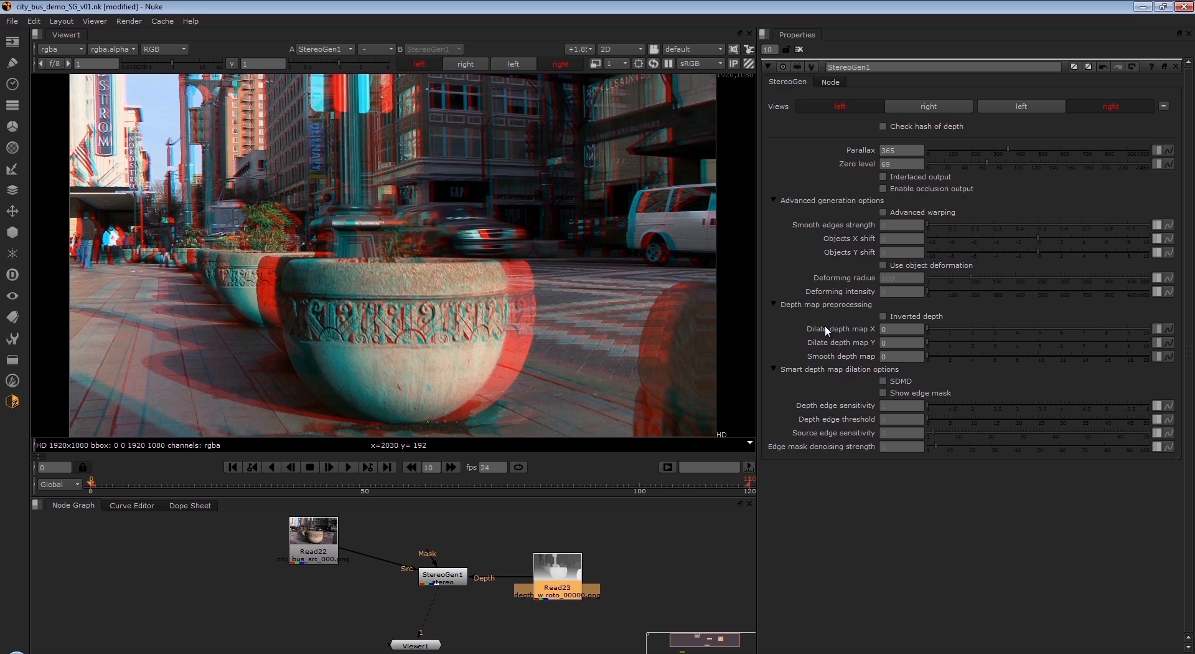
drag(556, 580, 557, 547)
drag(446, 582, 439, 594)
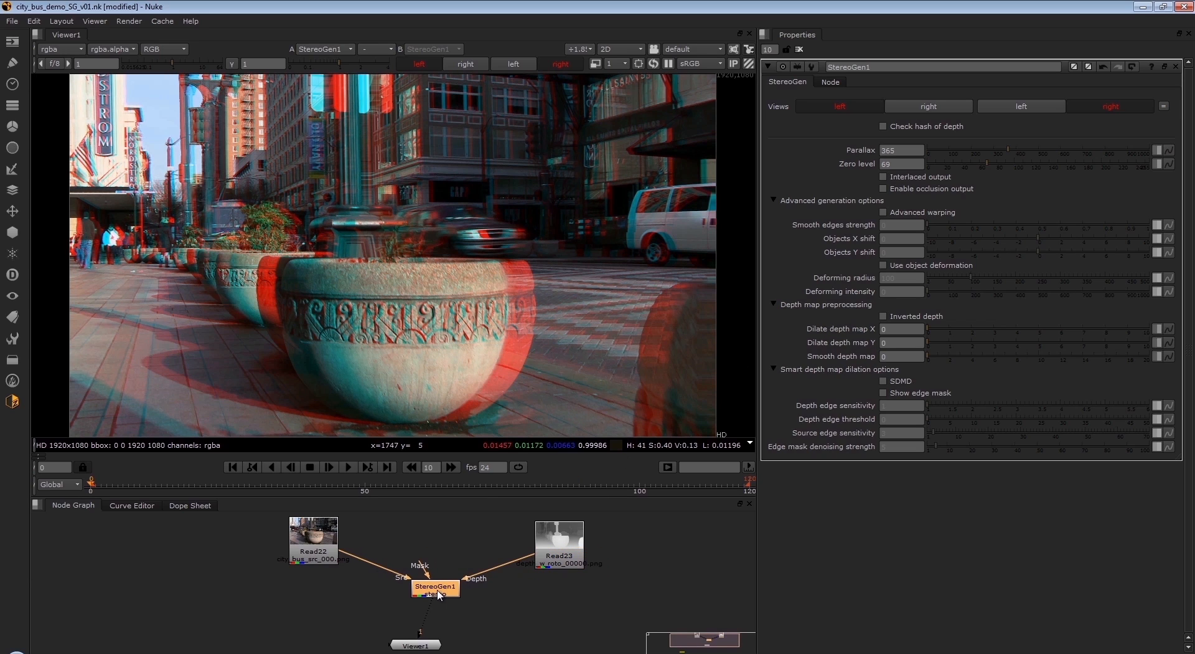
drag(416, 644, 436, 633)
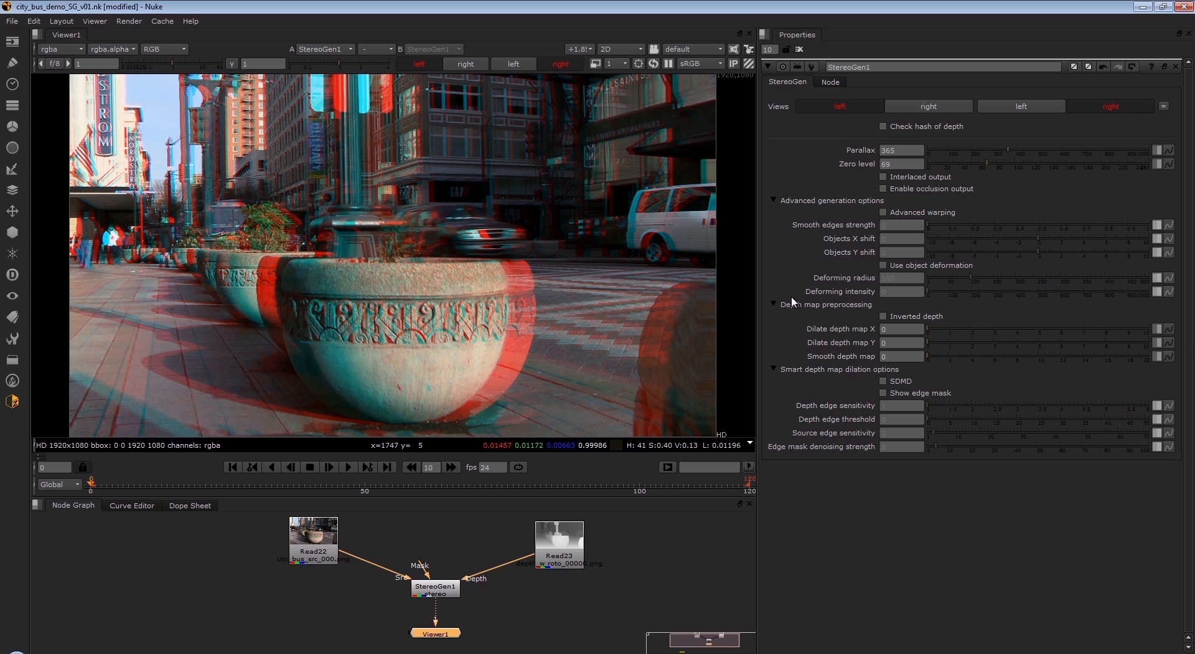
Step: Move Viewer1 to the lower left of StereoGen1, and nudge Read23 and StereoGen1 slightly
click(571, 549)
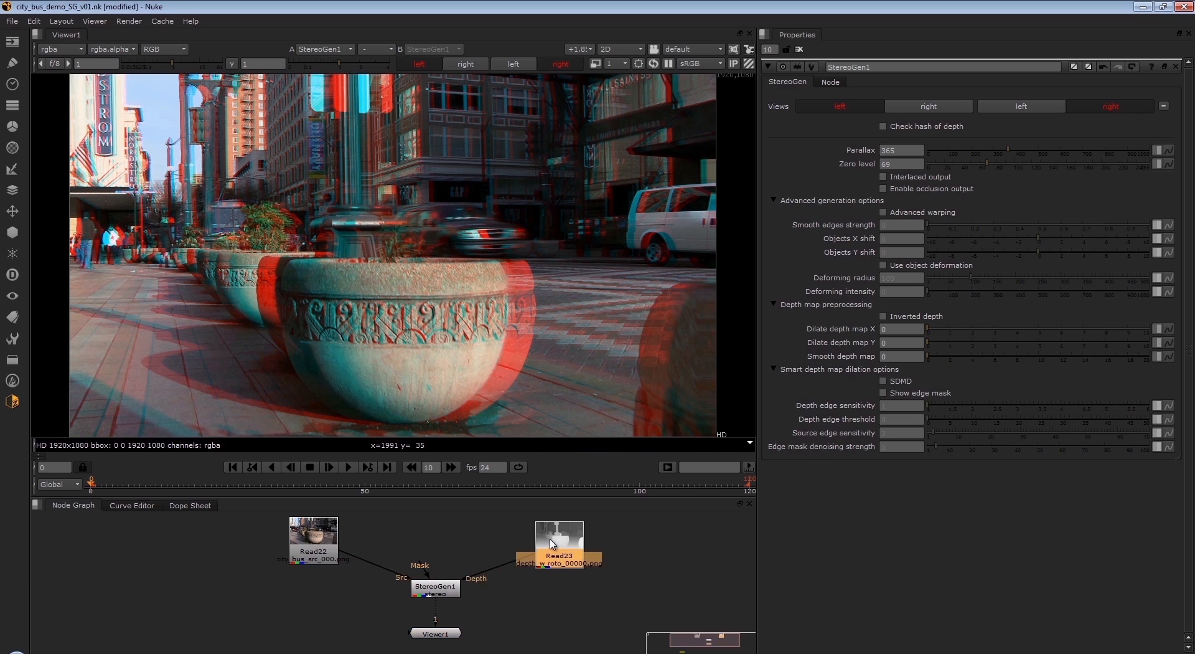
drag(572, 549, 565, 545)
drag(433, 593, 458, 593)
drag(436, 633, 345, 635)
drag(463, 587, 427, 581)
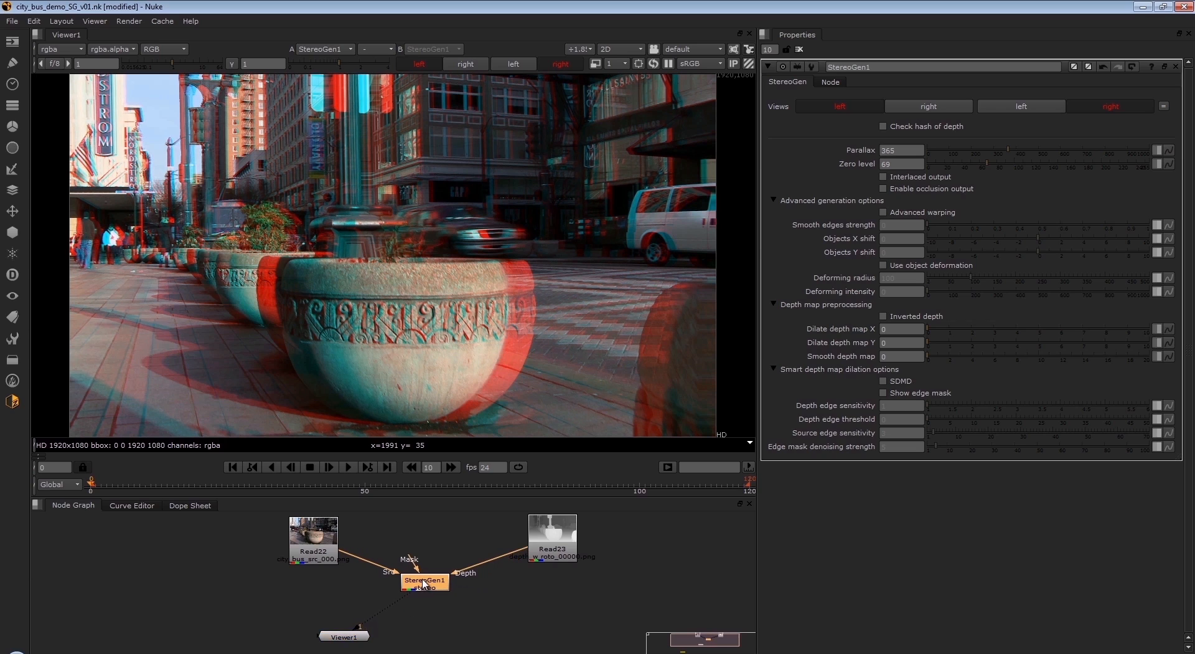
Step: Try a parallax of 260, and reset all of StereoGen1's knobs to their defaults
mouse_move(984, 162)
mouse_down()
mouse_move(965, 162)
mouse_move(984, 150)
mouse_up()
right_click(819, 155)
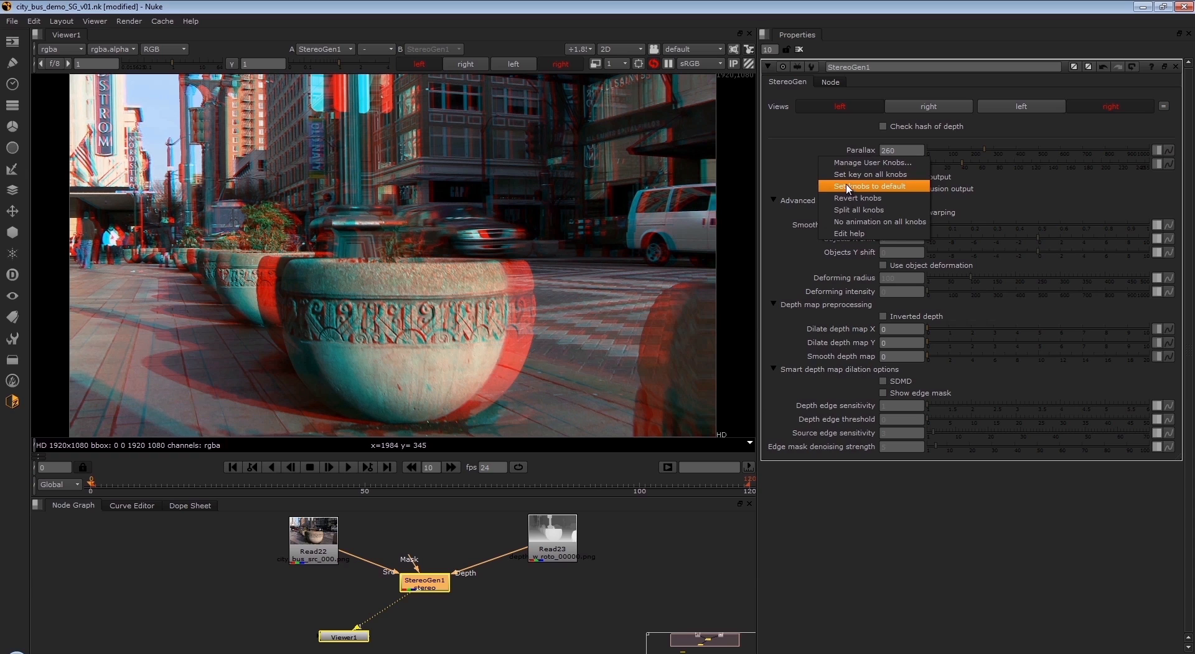
click(864, 187)
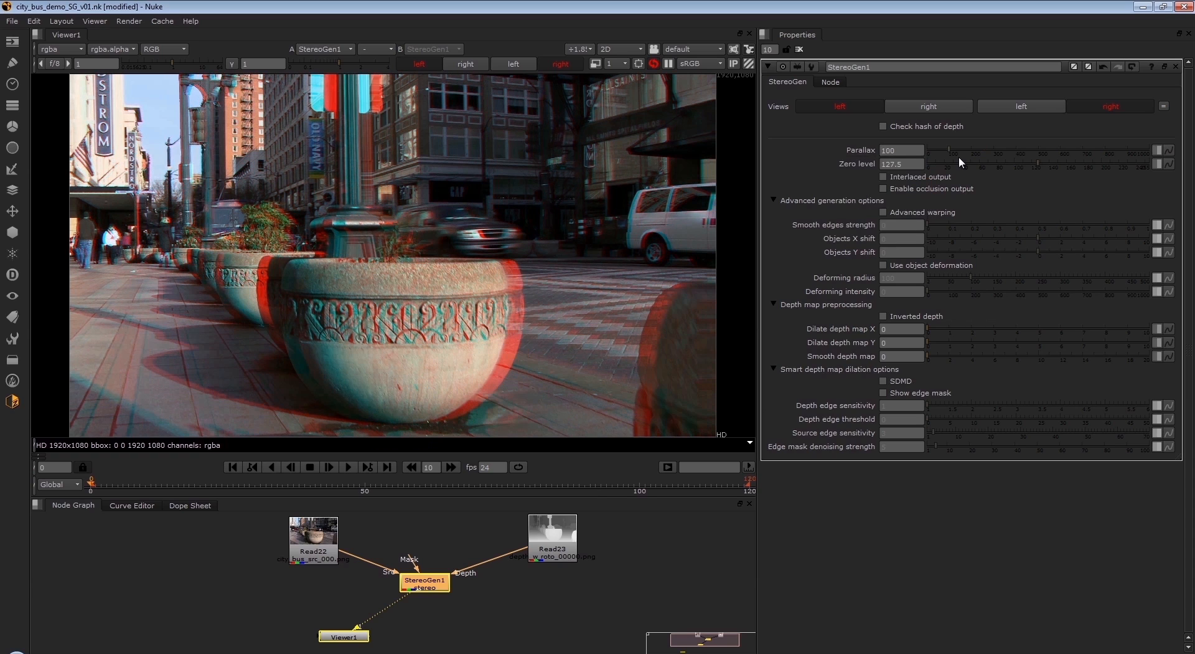
Step: Try StereoGen1 zero levels of 200 and 44, and set the zero level to 67
drag(1036, 162, 1103, 165)
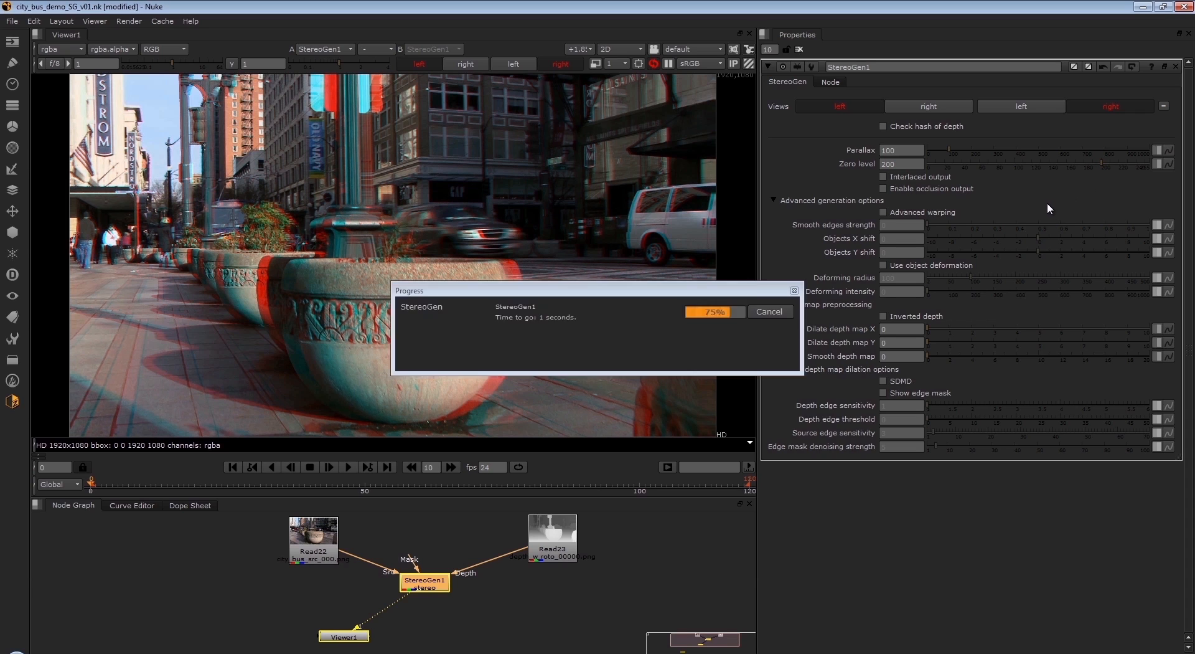
drag(1098, 163, 997, 164)
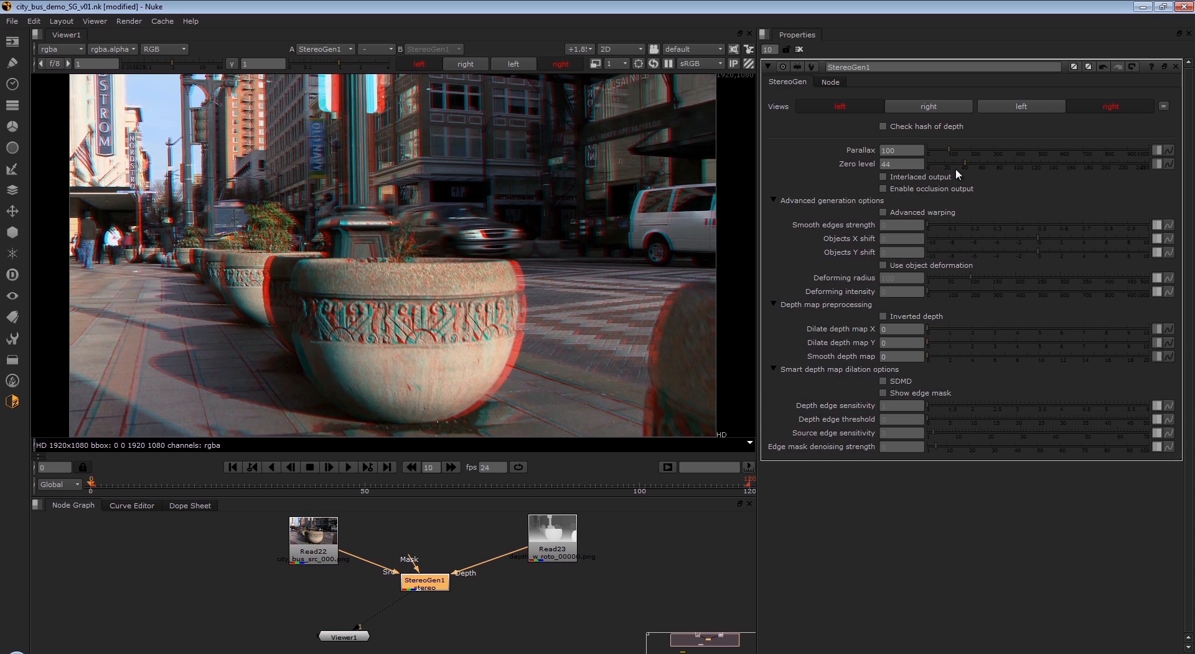
click(987, 164)
Step: Insert a Write node between StereoGen1 and Viewer1, and set its file type to dpx
drag(444, 590, 452, 579)
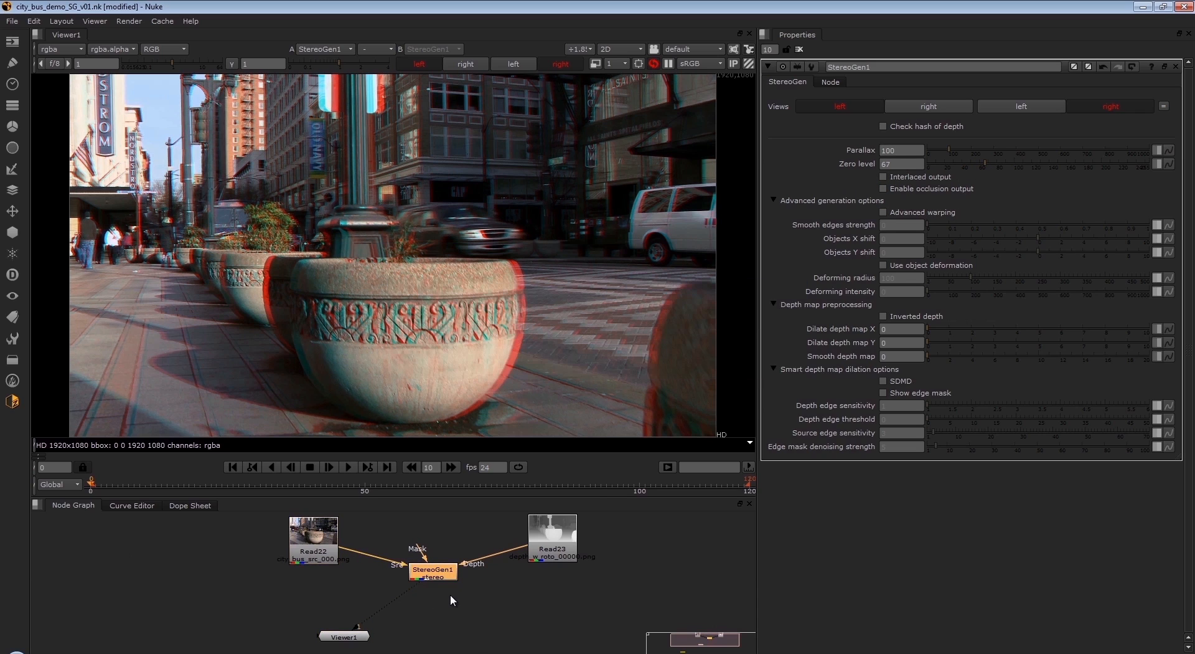
key(w)
click(445, 618)
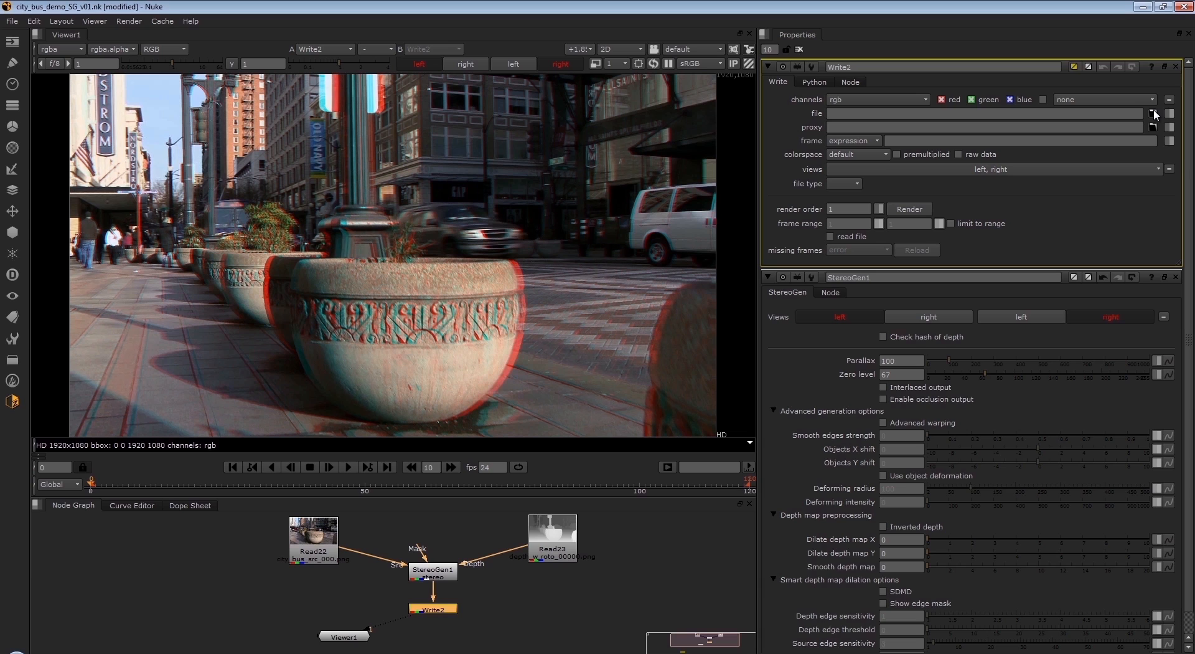
click(844, 183)
click(848, 209)
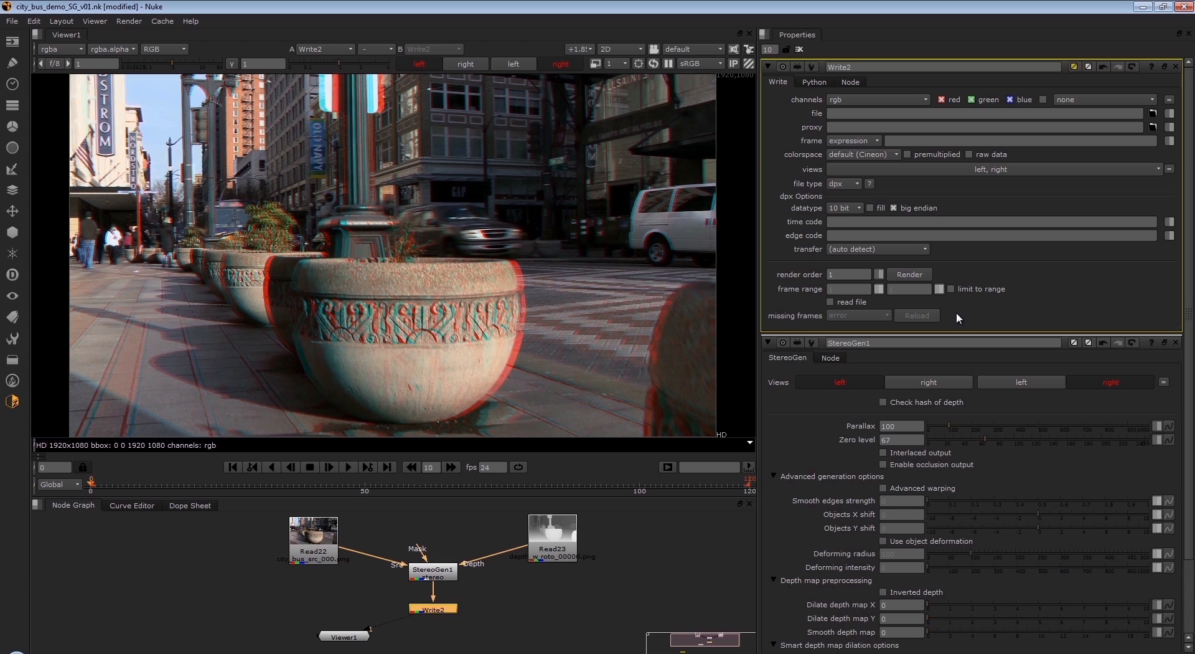
scroll(996, 373, down, 3)
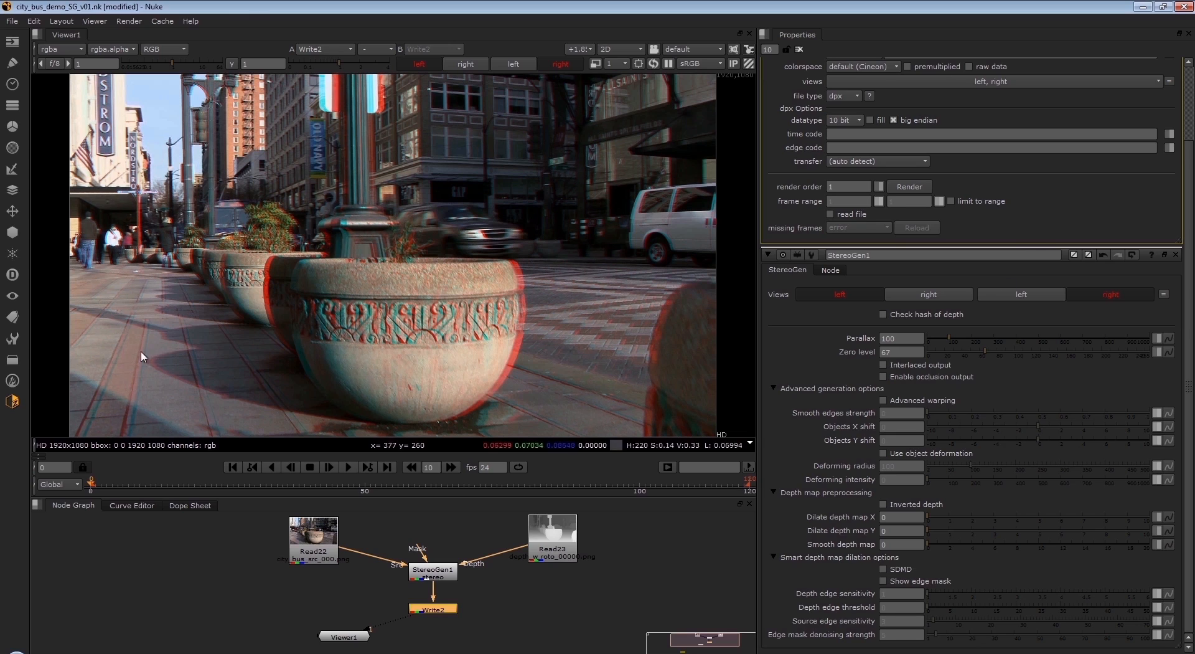
click(13, 402)
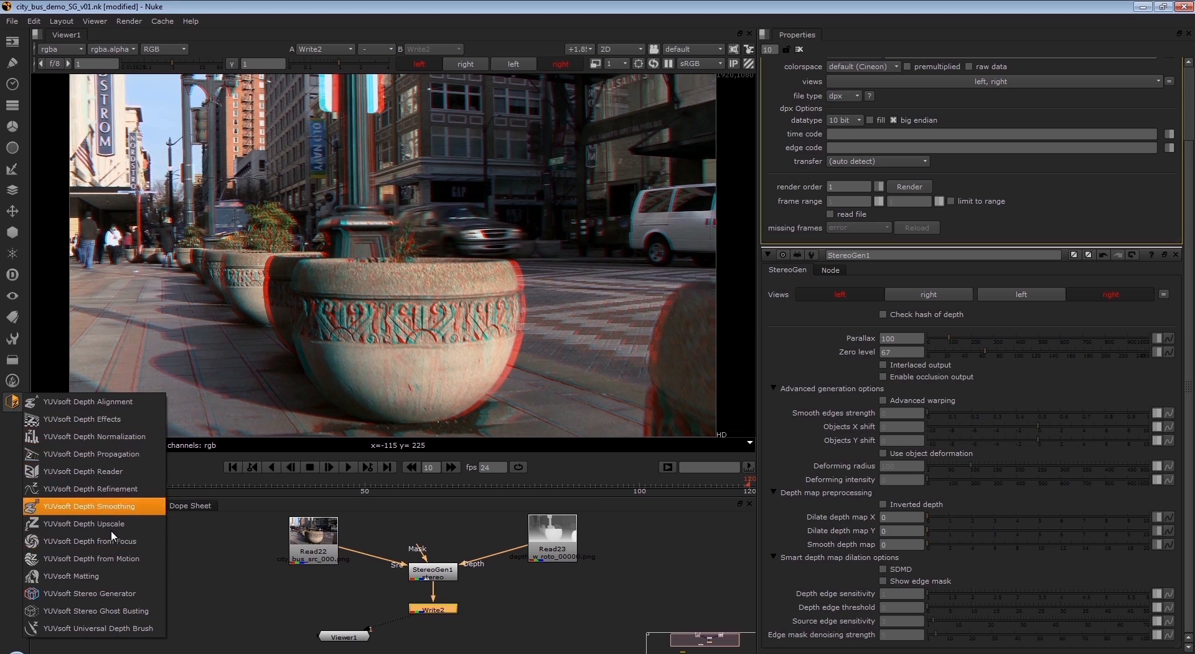
click(316, 593)
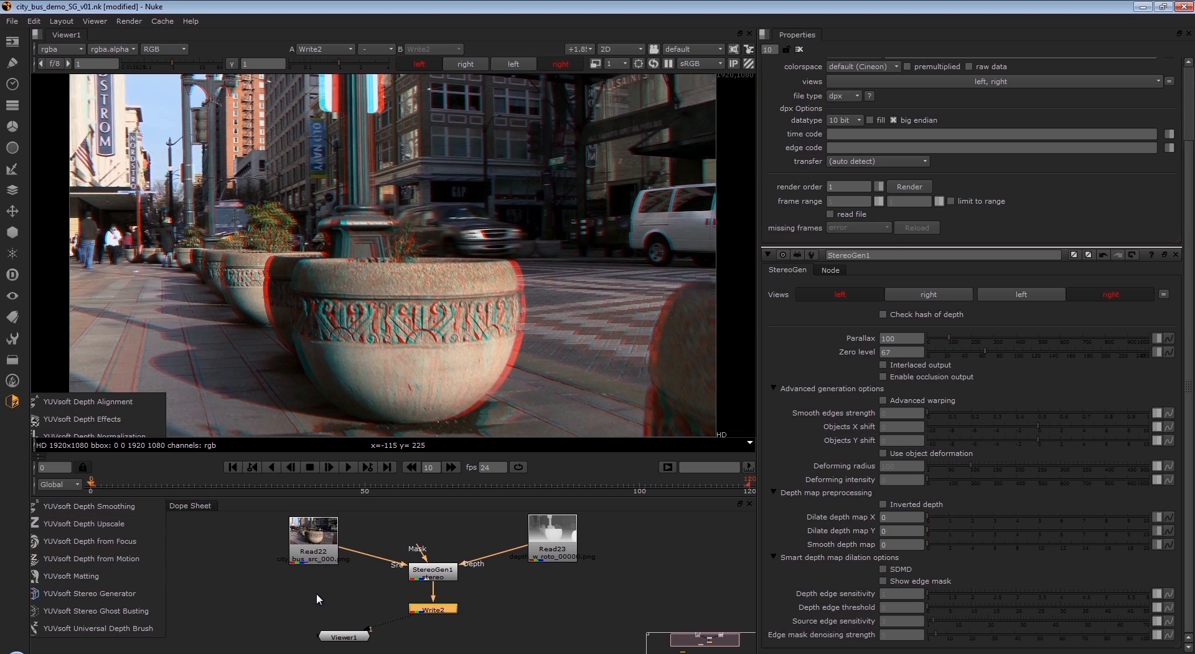
Step: Move Read23 closer to StereoGen1, and place Write2 further below it
drag(569, 541, 549, 540)
click(432, 573)
drag(432, 611, 430, 633)
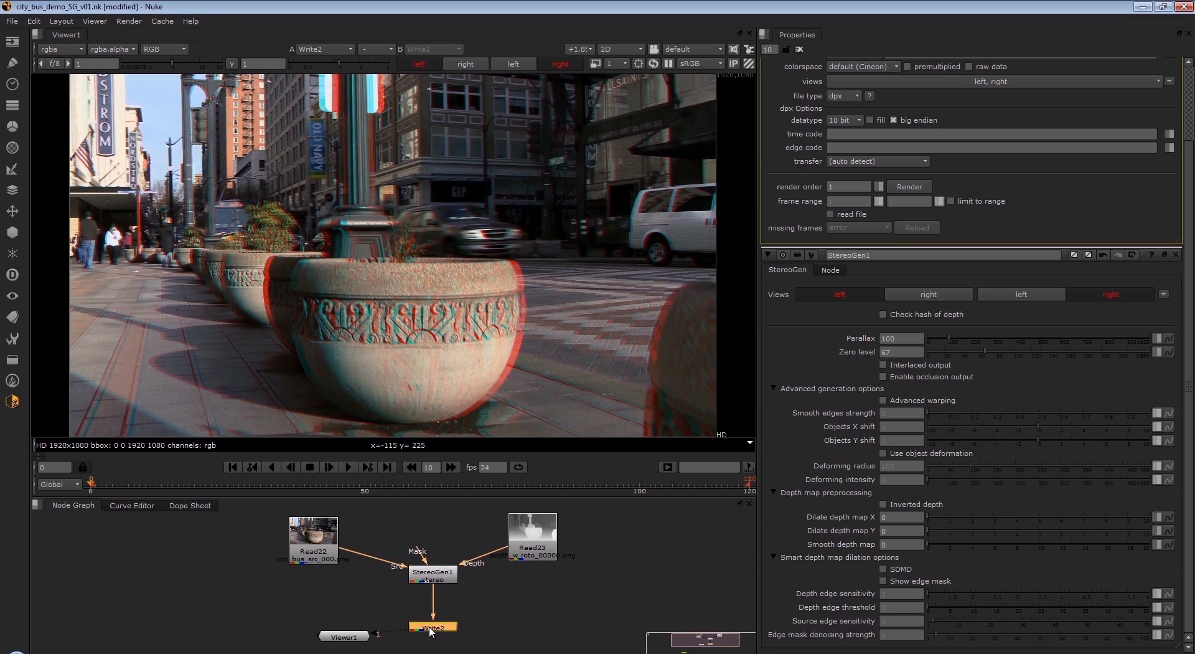